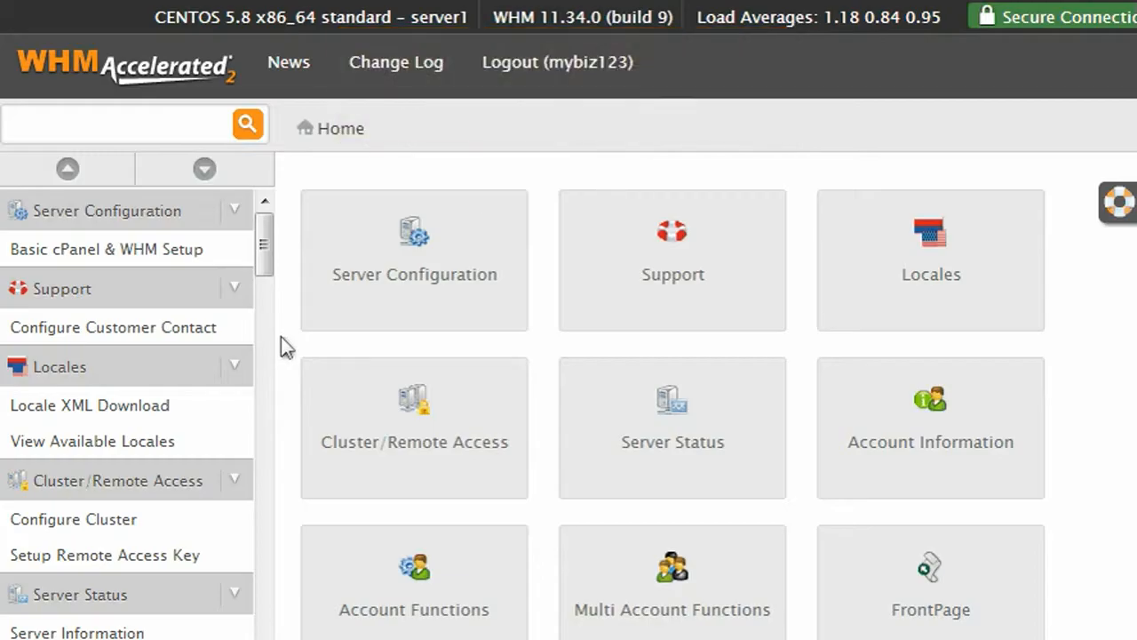
# Step: Open WHM's SSL/TLS section and its Generate an SSL Certificate and Signing Request form
pyautogui.scroll(-5, 281, 335)
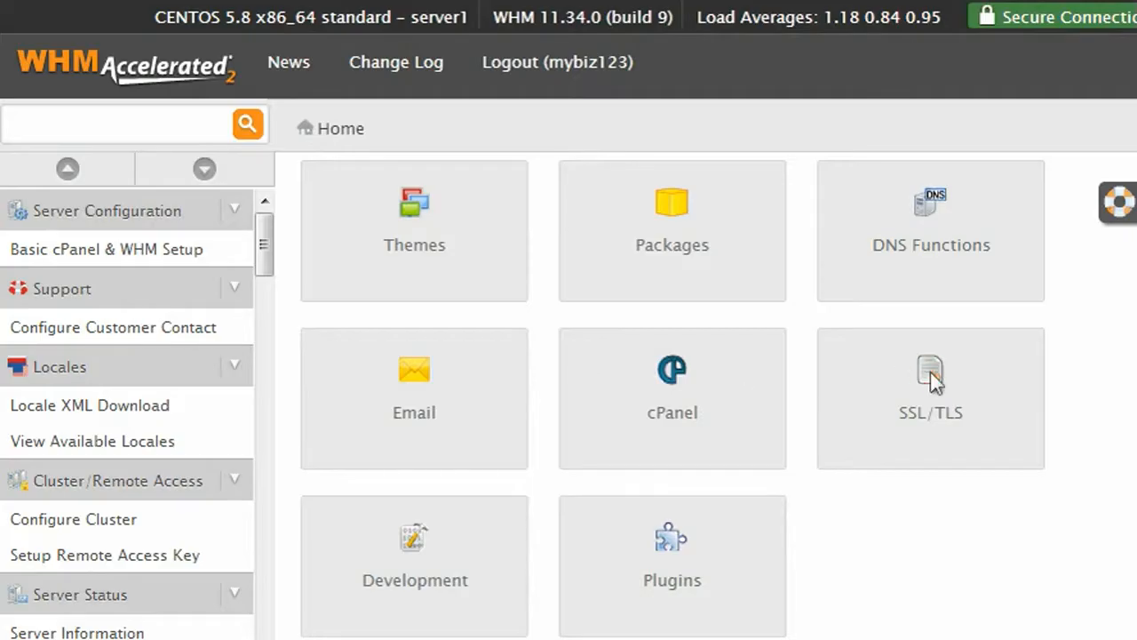
pyautogui.click(931, 373)
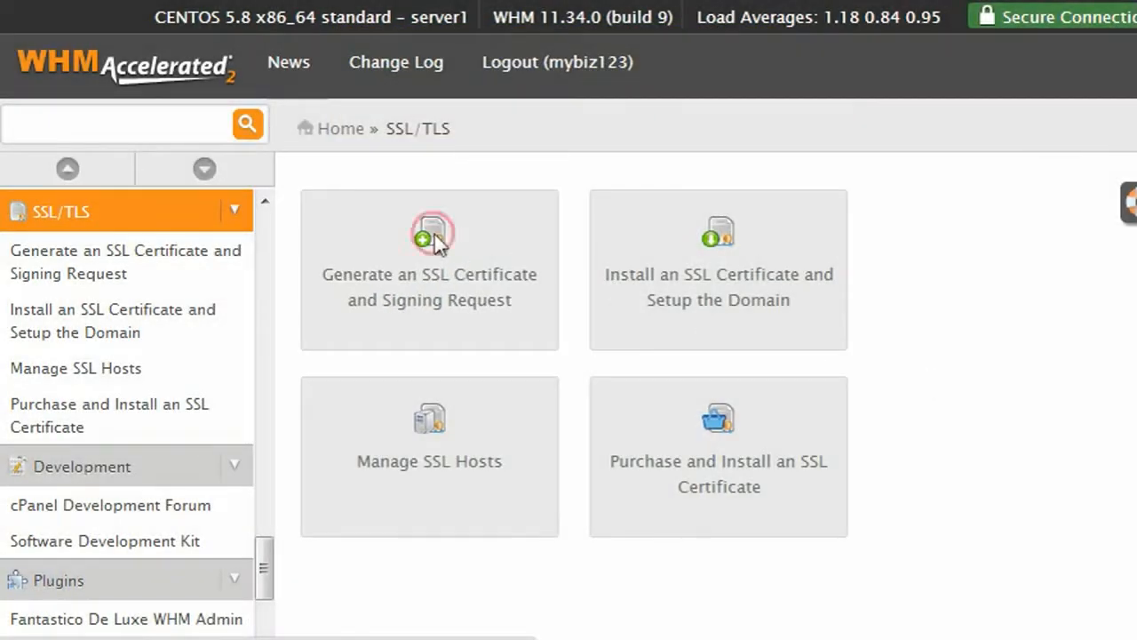
pyautogui.click(434, 237)
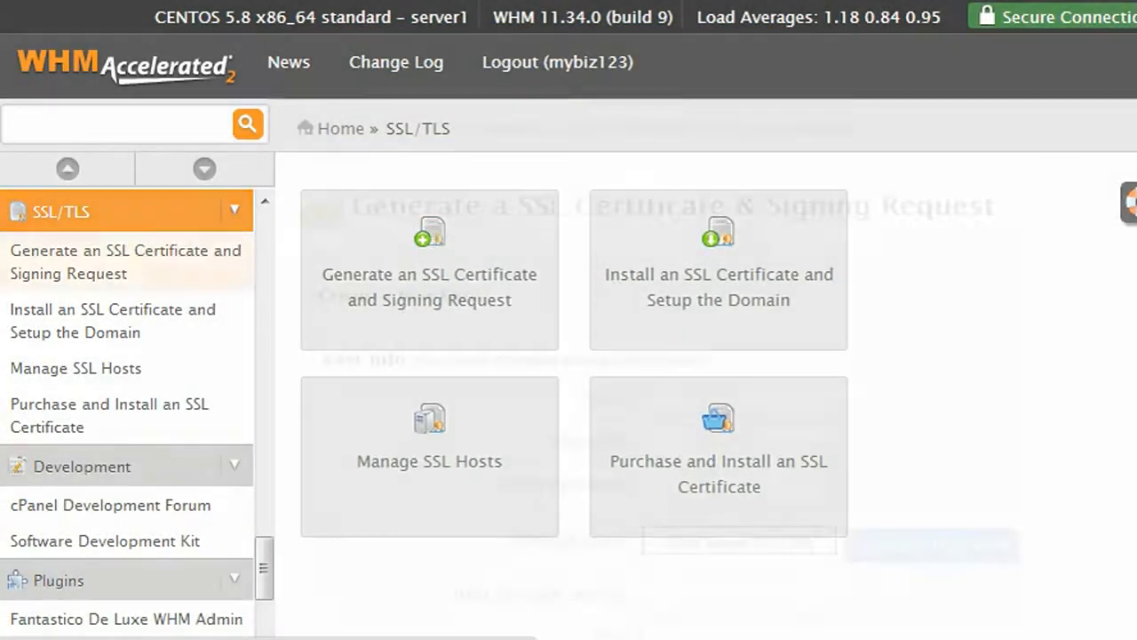
# Step: Enter the contact e-mail and fill both password fields with a generated Very Strong password
pyautogui.scroll(-5, 437, 242)
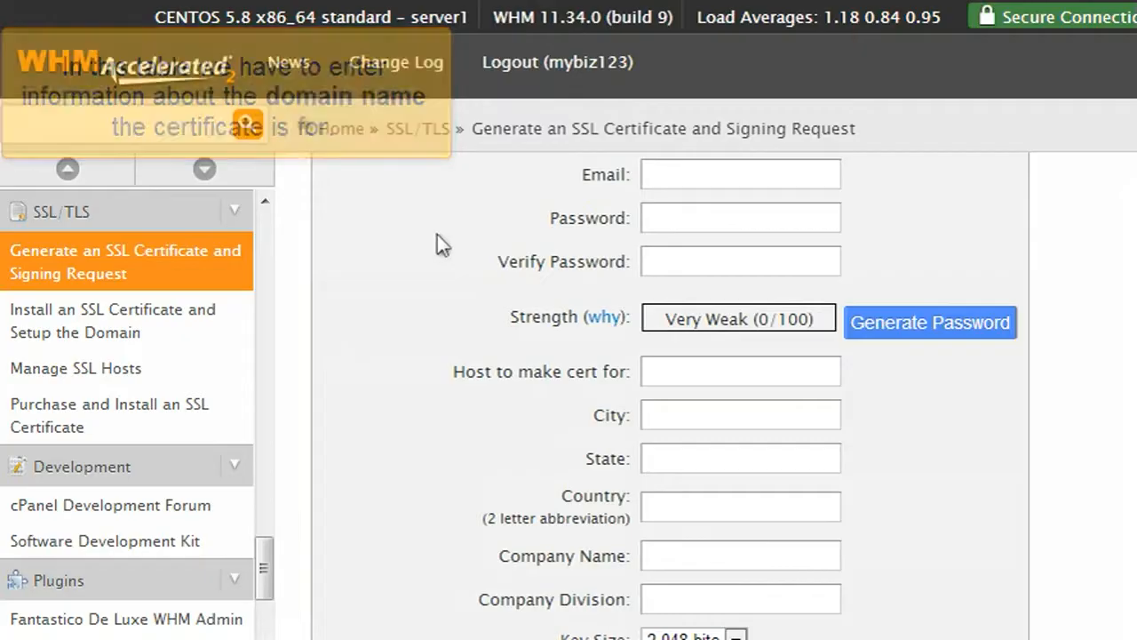
pyautogui.click(656, 183)
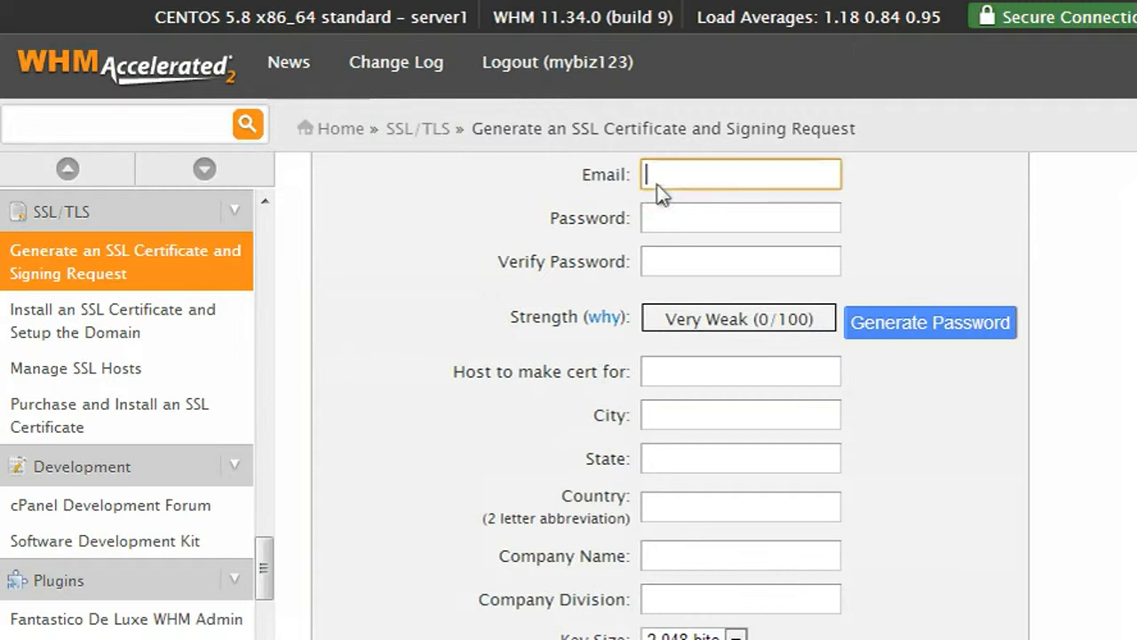
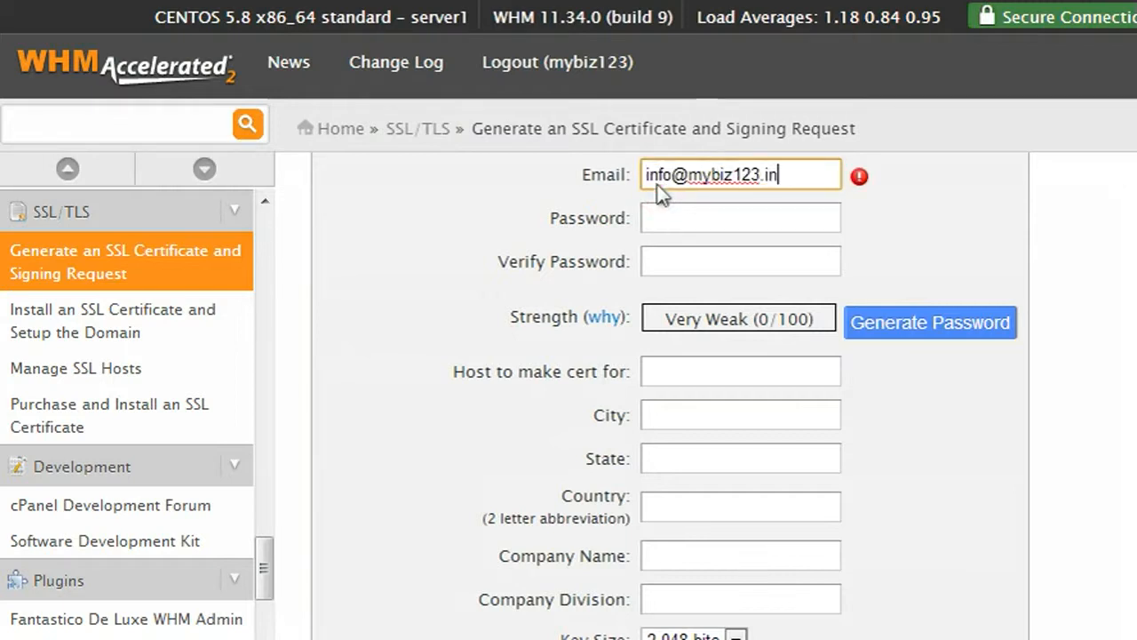
pyautogui.click(933, 325)
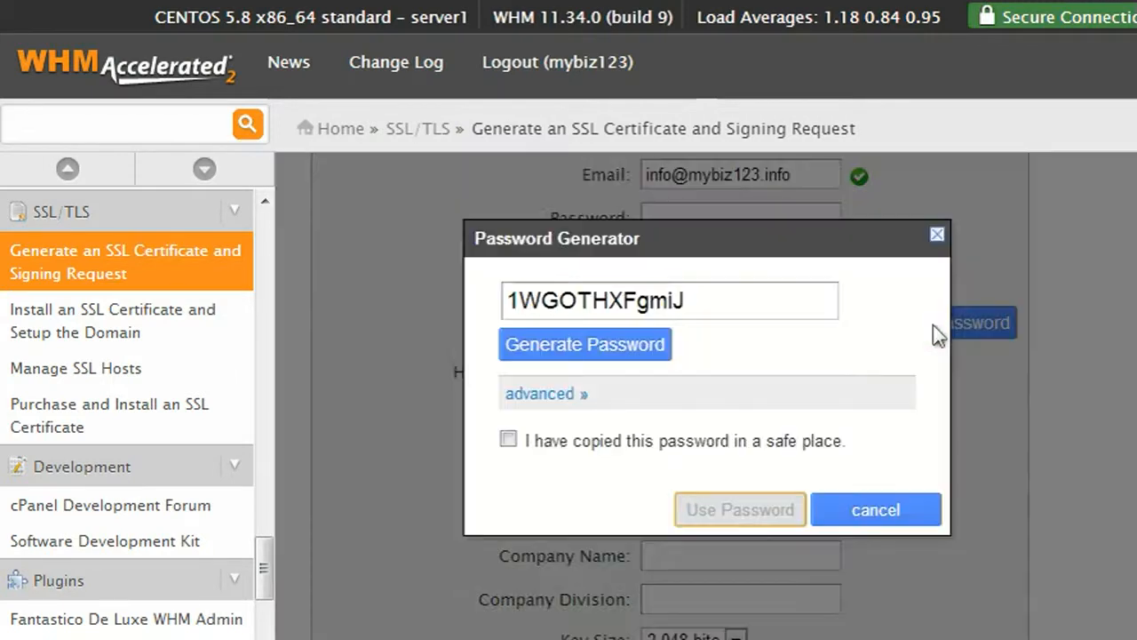
pyautogui.click(509, 440)
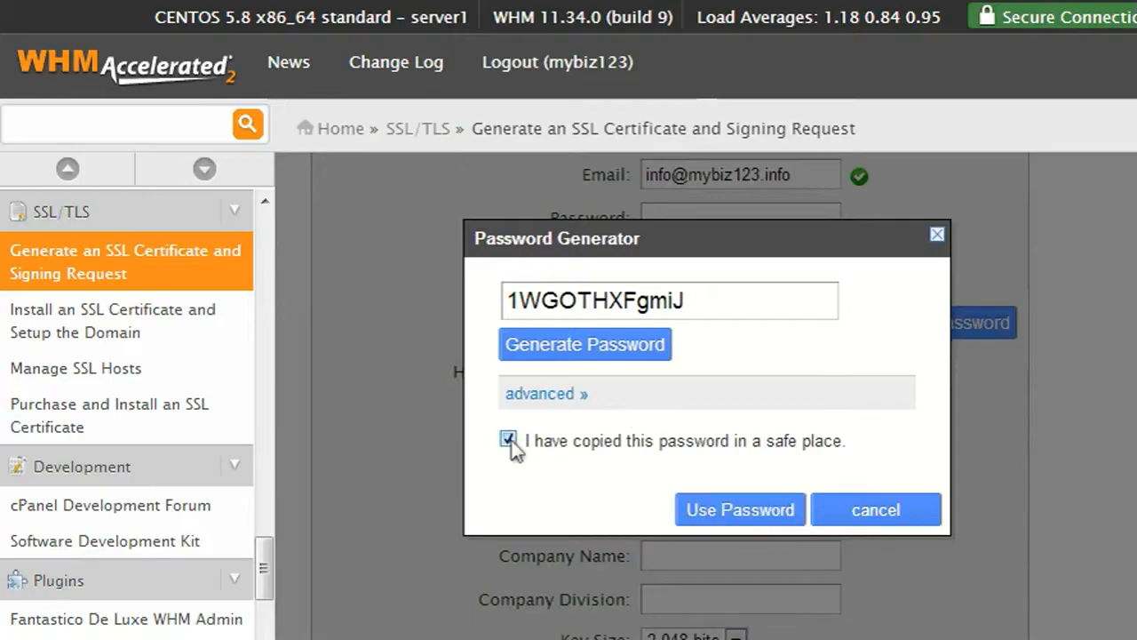
pyautogui.click(755, 509)
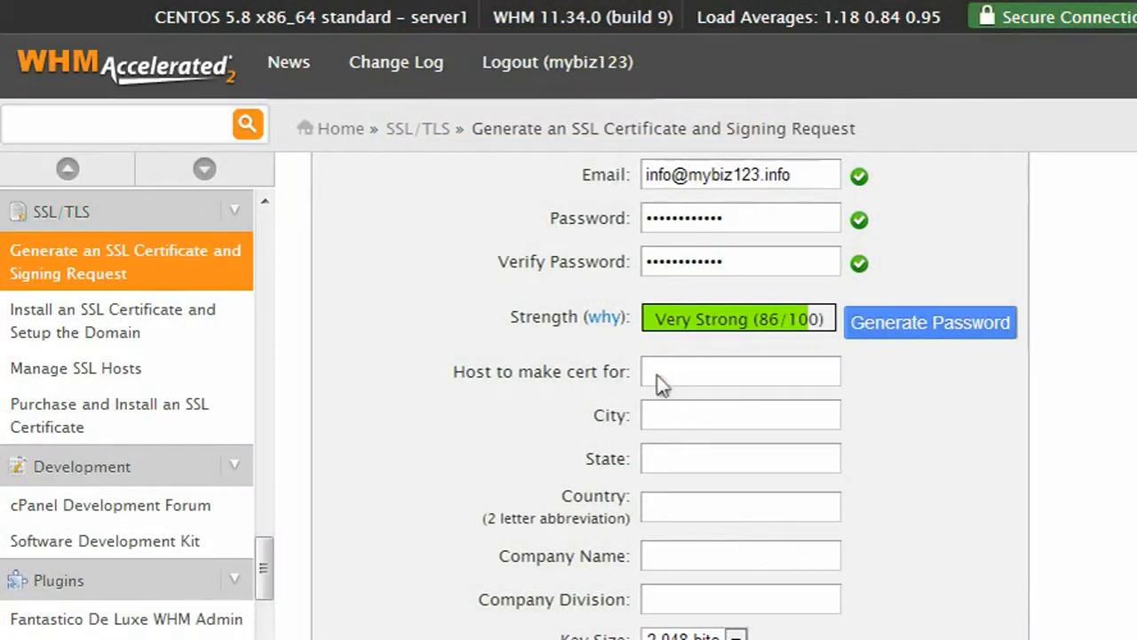
# Step: Enter host mybiz123.info, city Atlanta and state GA in the certificate form
pyautogui.click(655, 374)
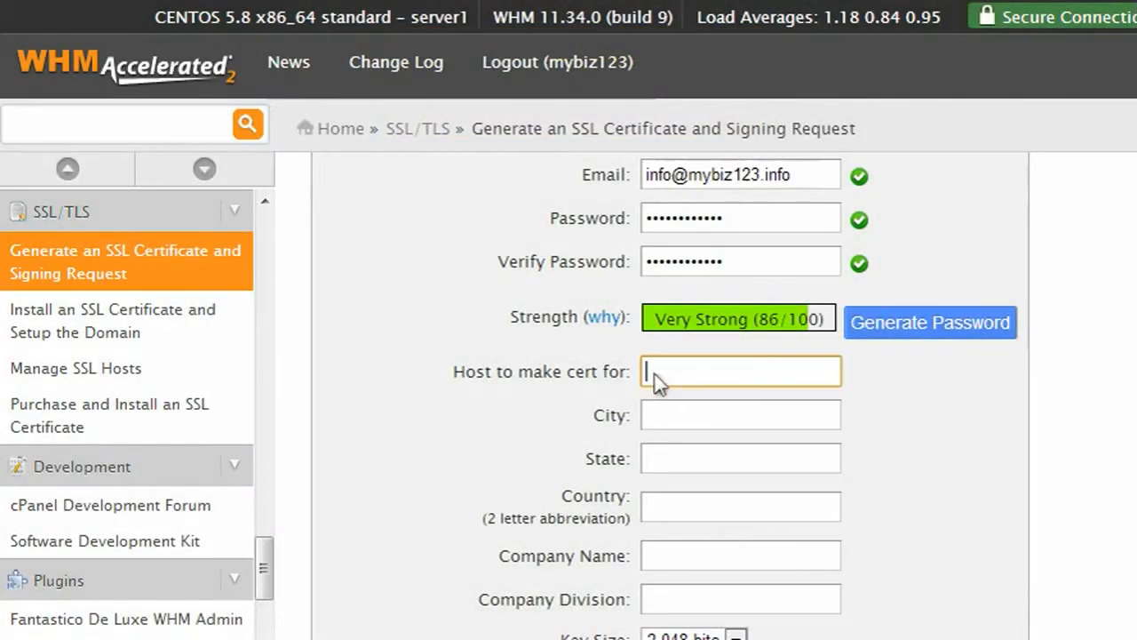
pyautogui.write('mybiz123.inf')
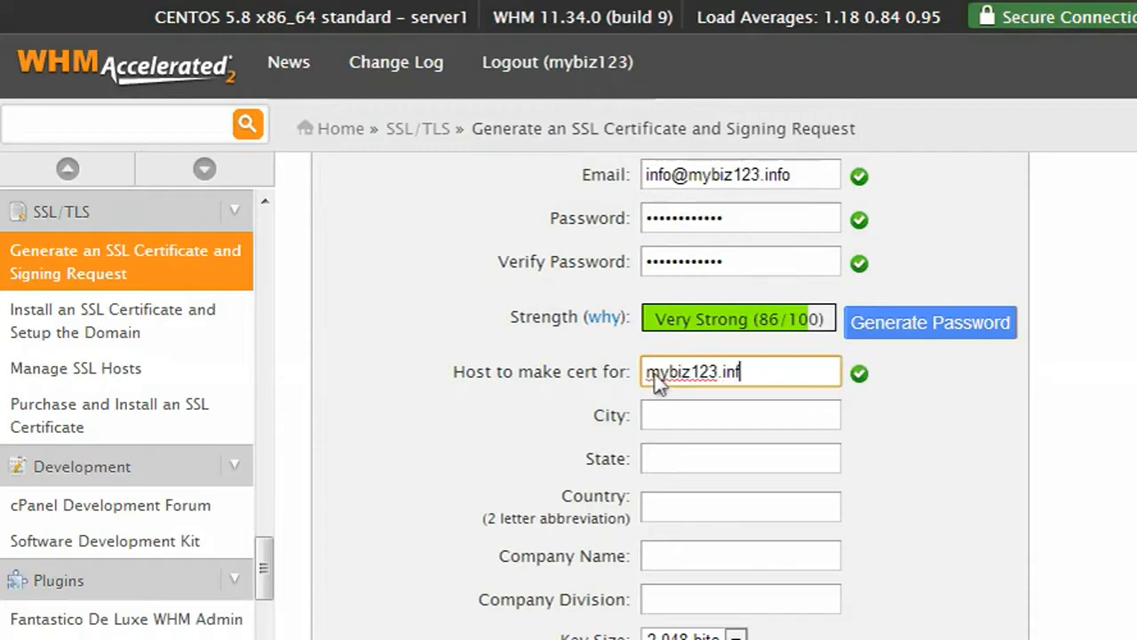
pyautogui.write('o')
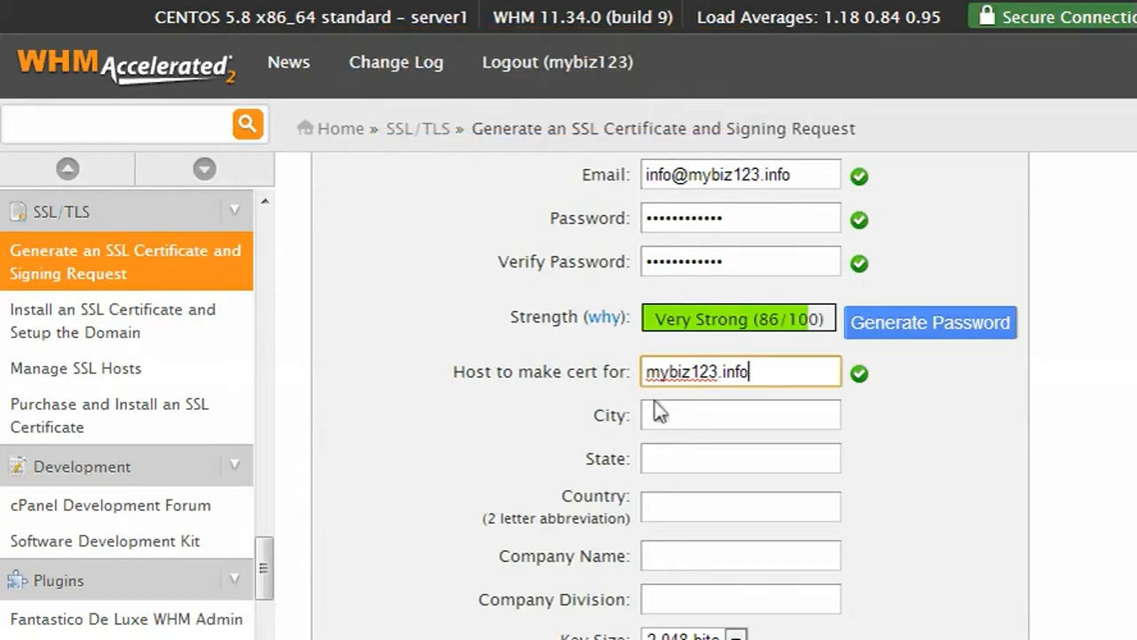
pyautogui.click(657, 424)
pyautogui.write('Atlanta')
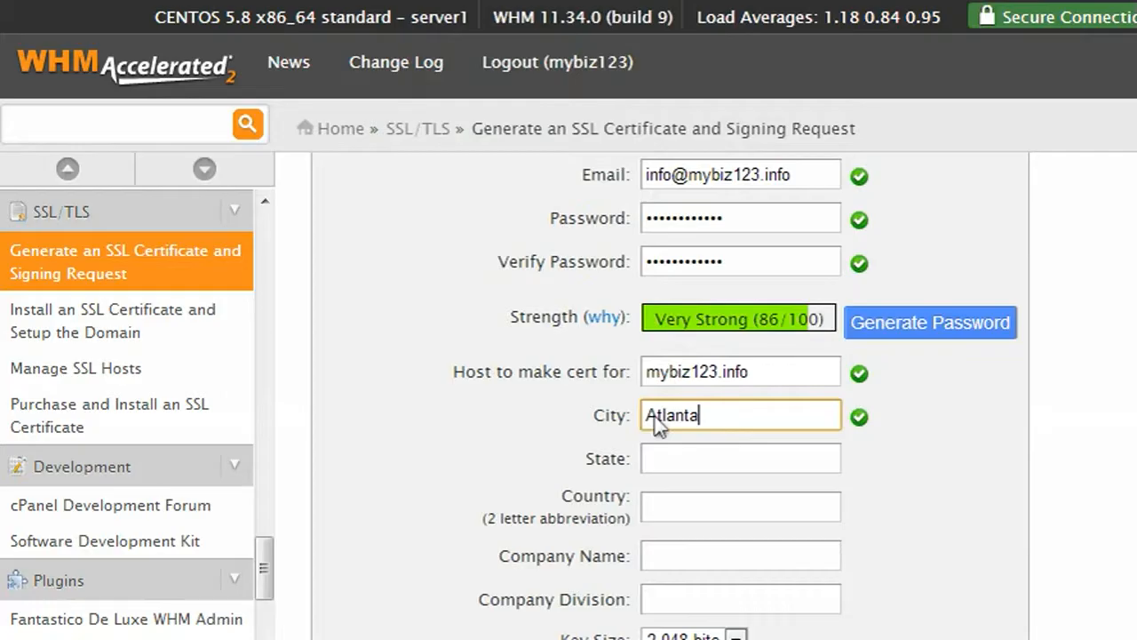
pyautogui.click(658, 464)
pyautogui.write('GA')
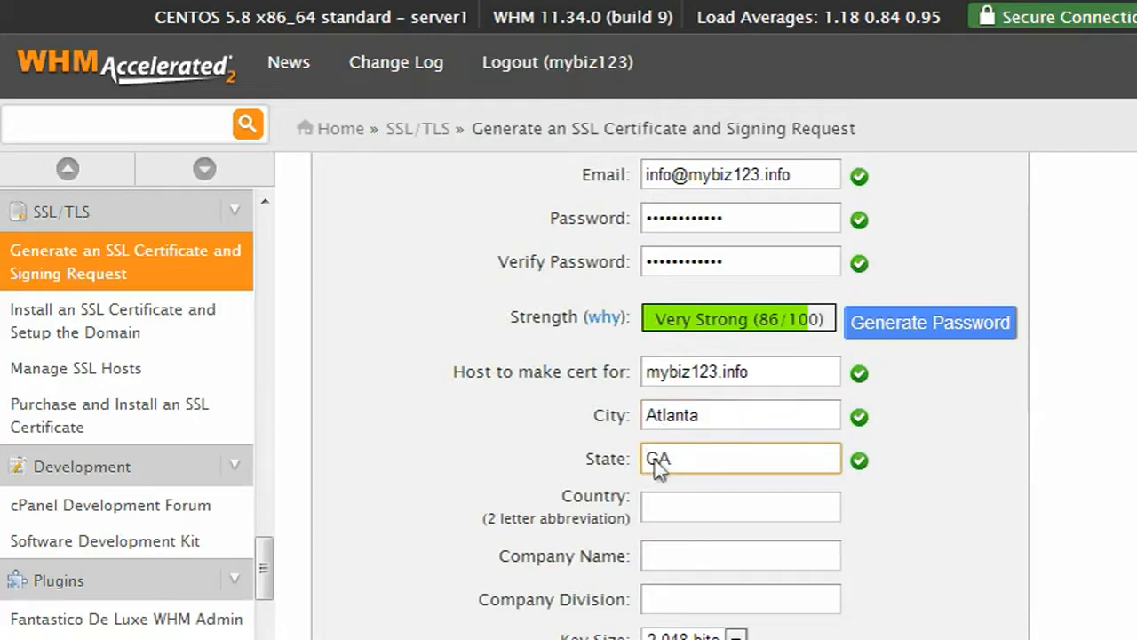
# Step: Enter country US, company name mybiz123.info and company division hosting
pyautogui.click(655, 509)
pyautogui.write('US')
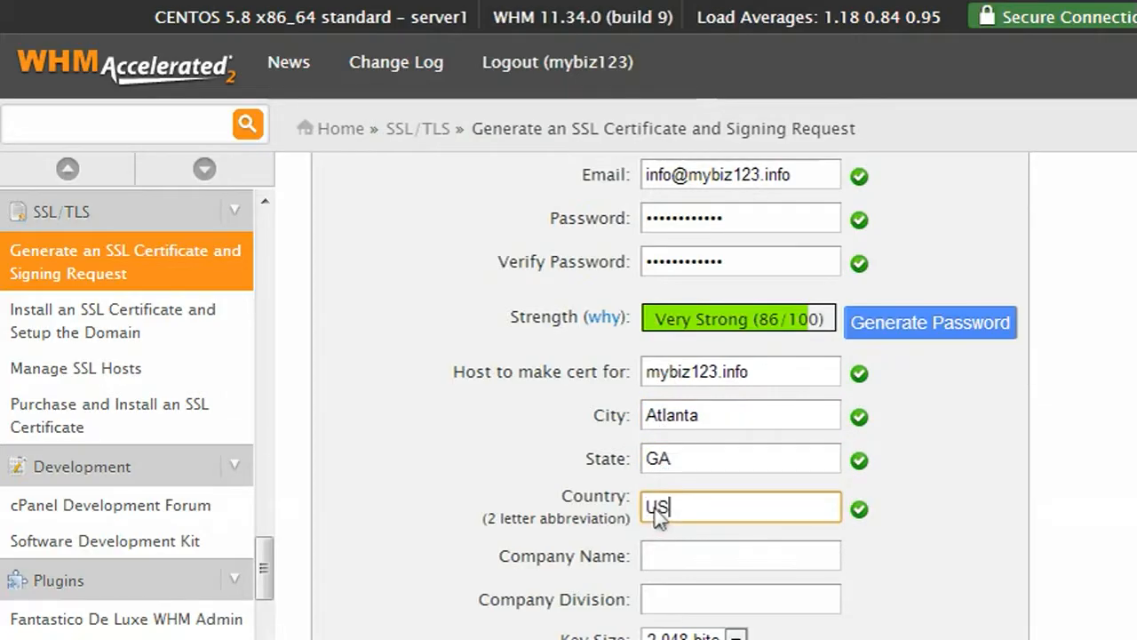
pyautogui.click(656, 560)
pyautogui.write('mybiz123.info')
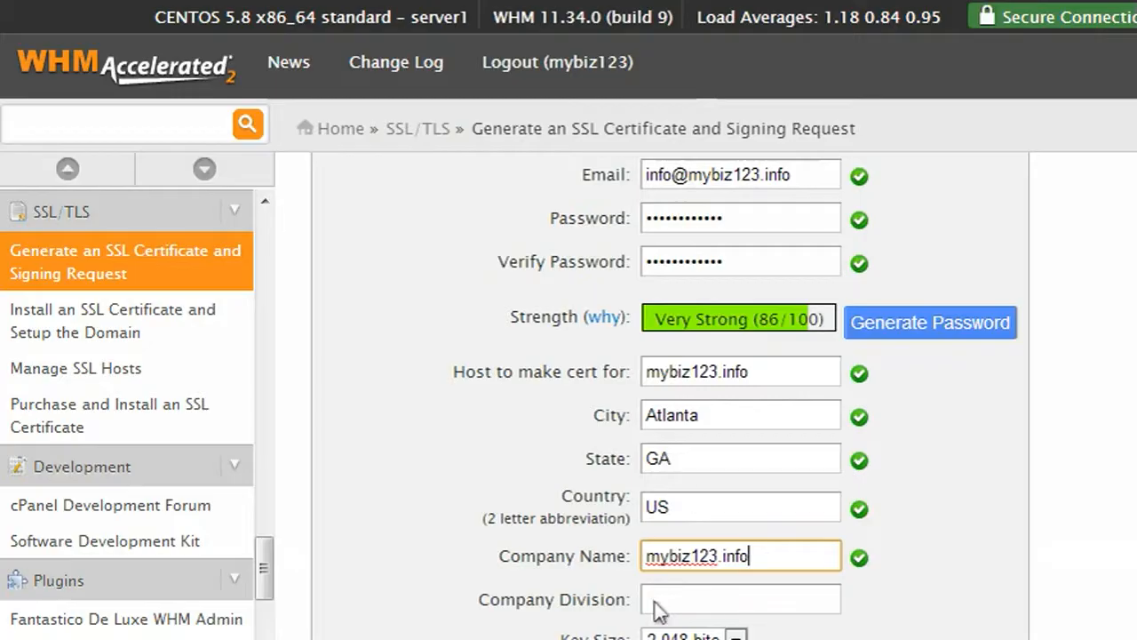
pyautogui.click(656, 601)
pyautogui.write('hosting')
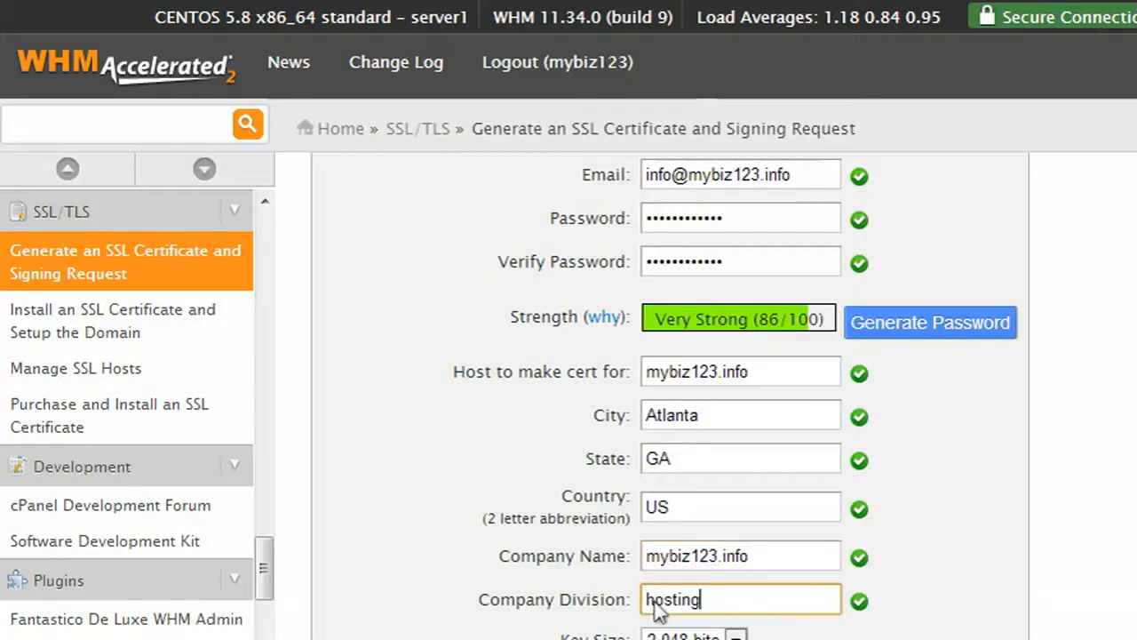
pyautogui.scroll(-2, 656, 601)
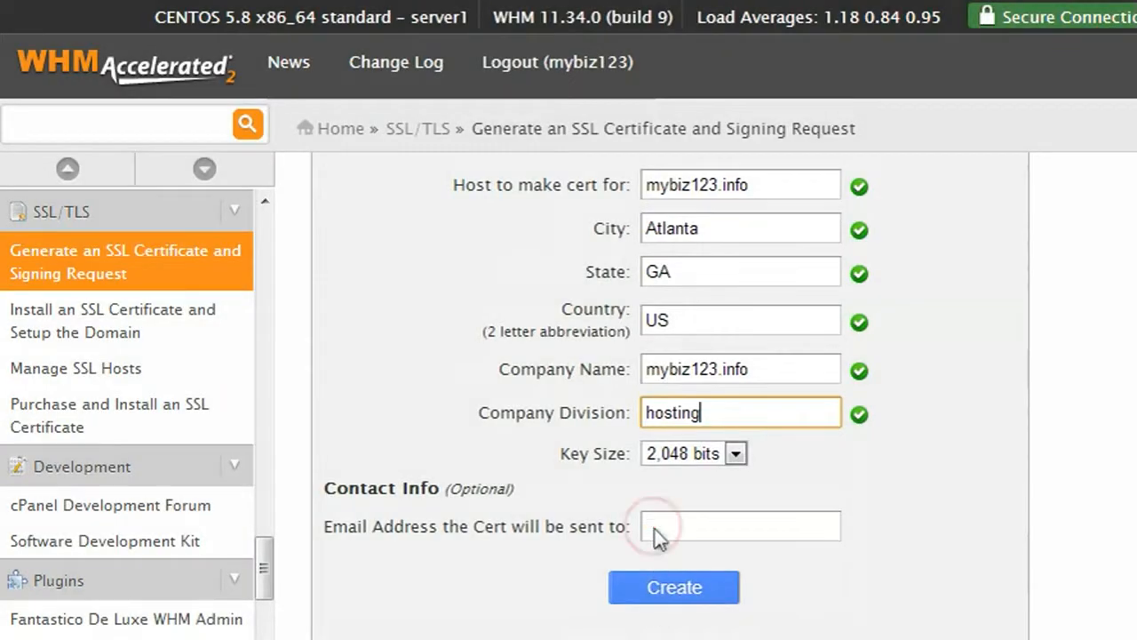
# Step: Enter the certificate delivery e-mail and create the certificate and signing request for mybiz123.info
pyautogui.click(655, 528)
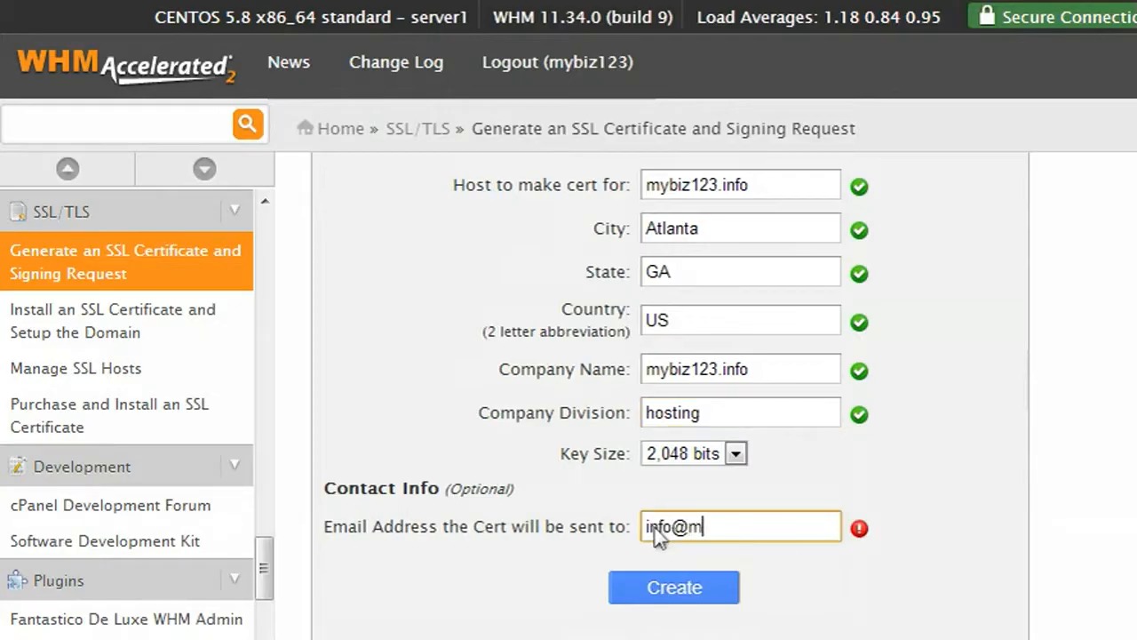
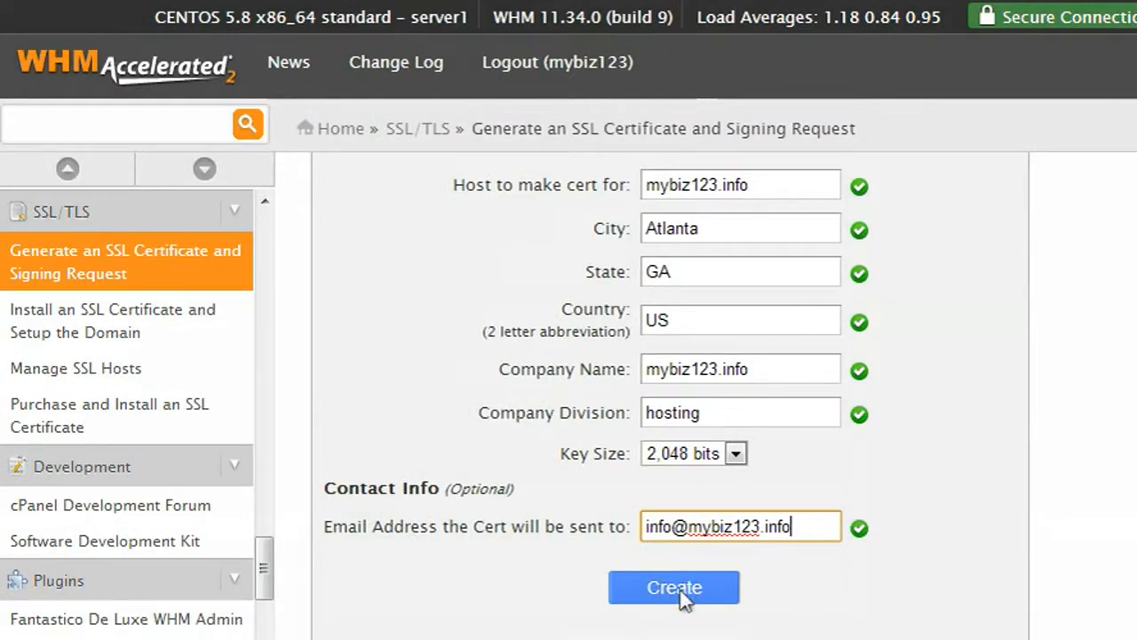
pyautogui.click(677, 592)
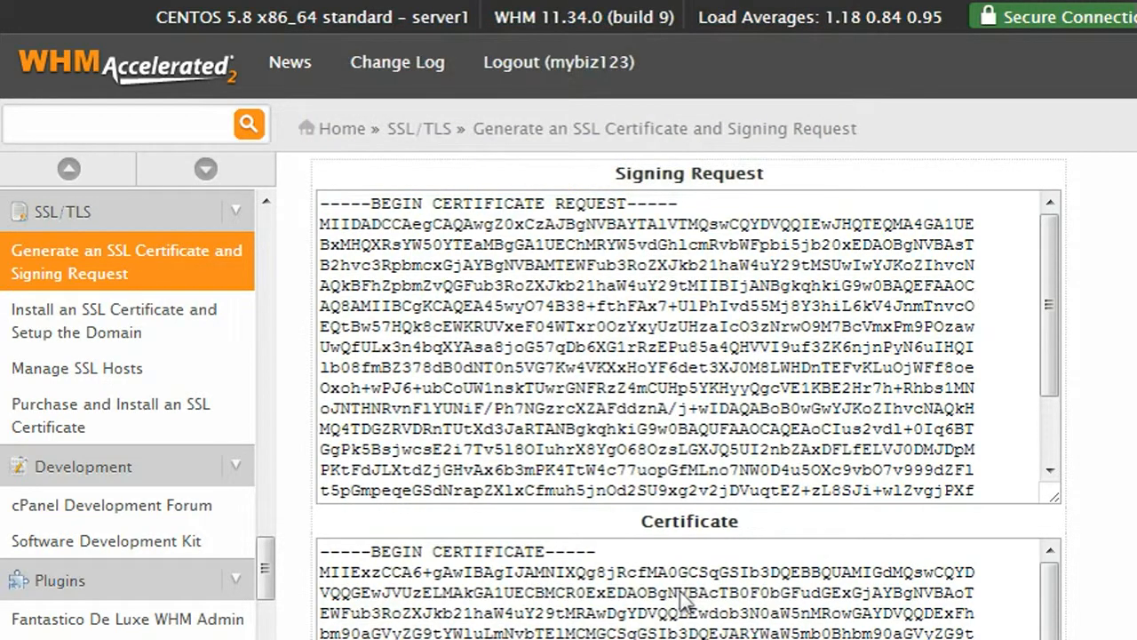
pyautogui.scroll(-4, 685, 601)
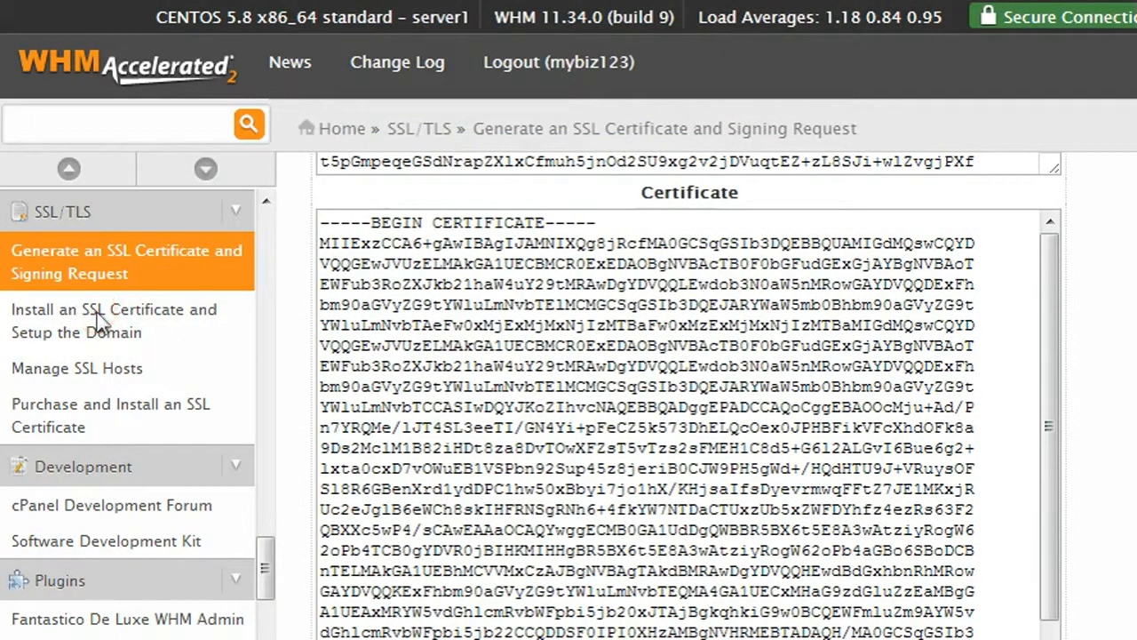
# Step: Go to the Install an SSL Certificate and Setup the Domain page and scroll through its form
pyautogui.click(100, 320)
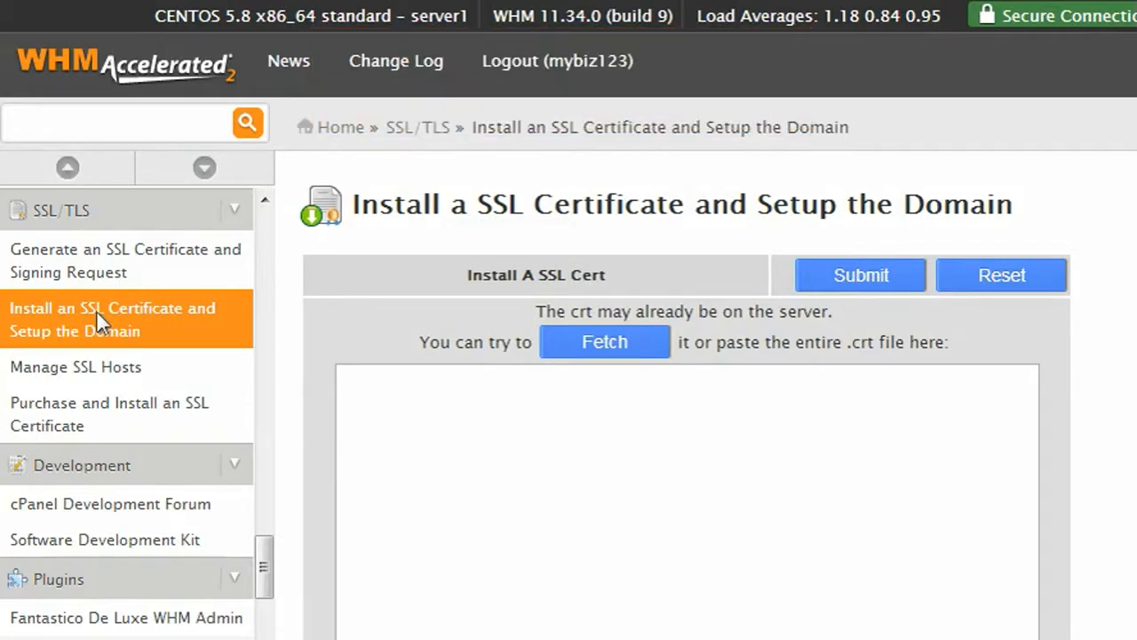
pyautogui.scroll(-6, 687, 396)
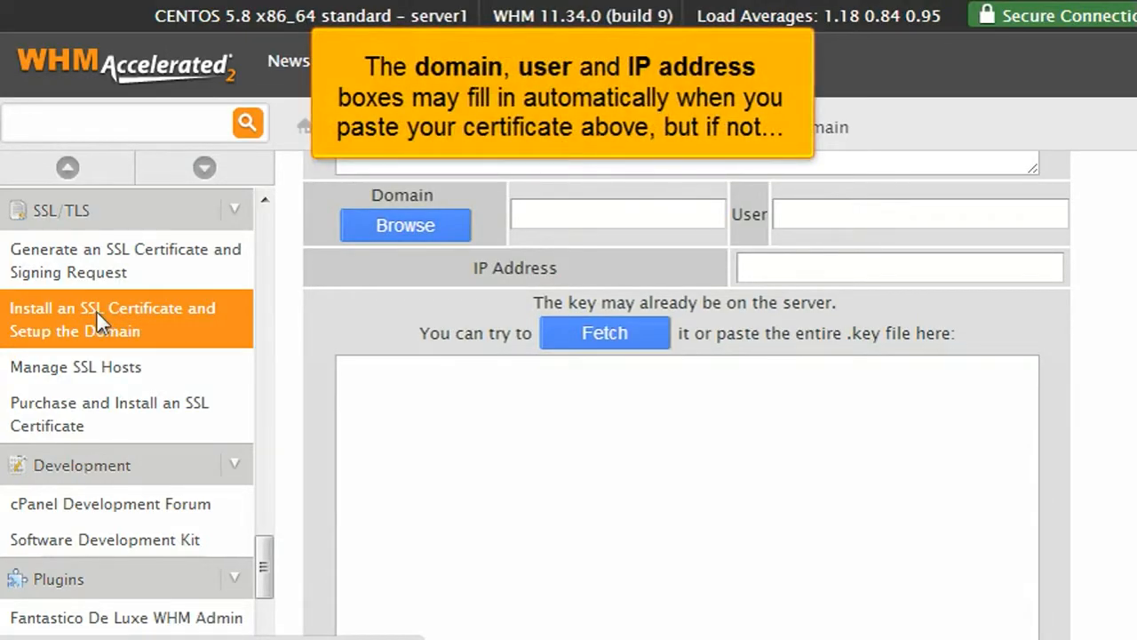